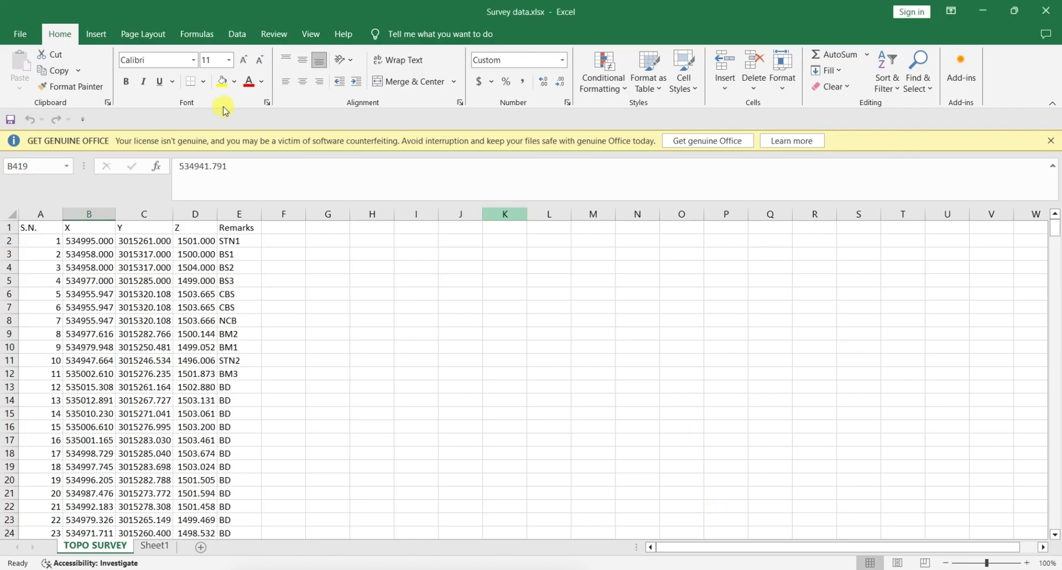
- Select cells A2 through E431, covering survey points 1–430 with their X, Y, Z and Remarks
click(38, 243)
drag(67, 249, 260, 348)
drag(249, 523, 248, 497)
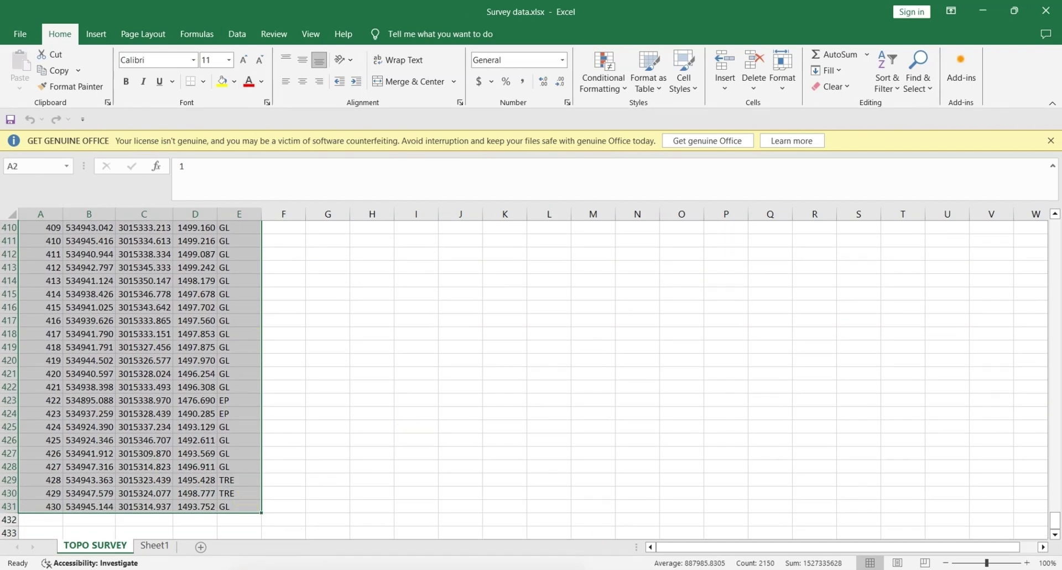
- Switch to AutoCAD and bring up SW_DTM's Import Points From Excel with label scale 0.25
key(alt+Tab)
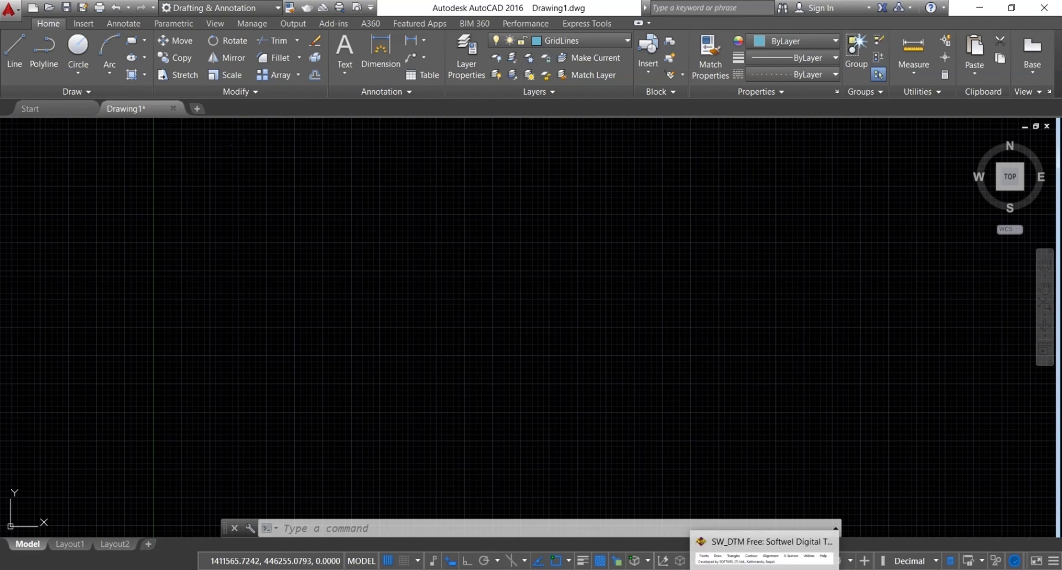
click(769, 540)
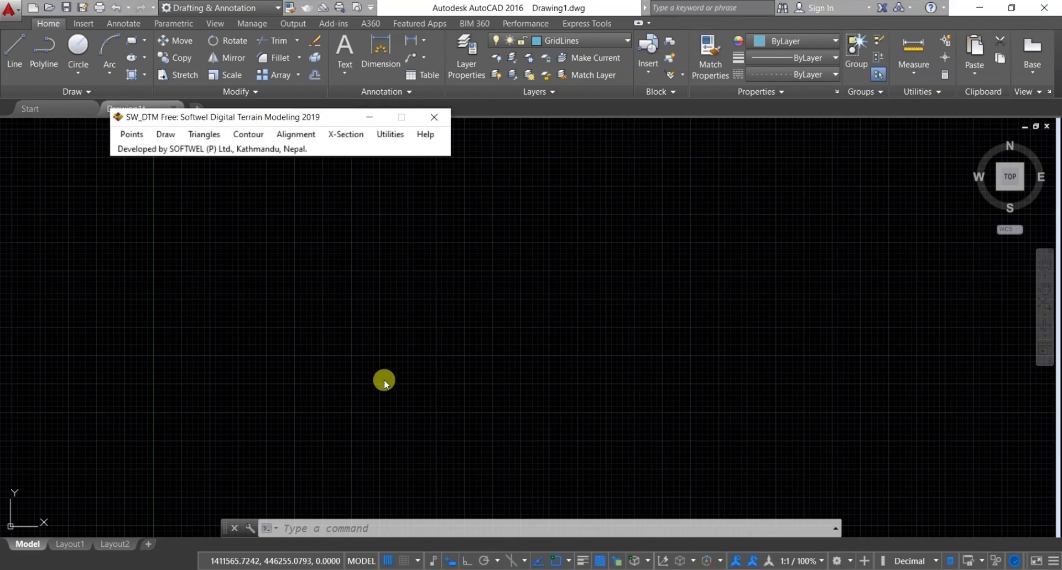
click(132, 134)
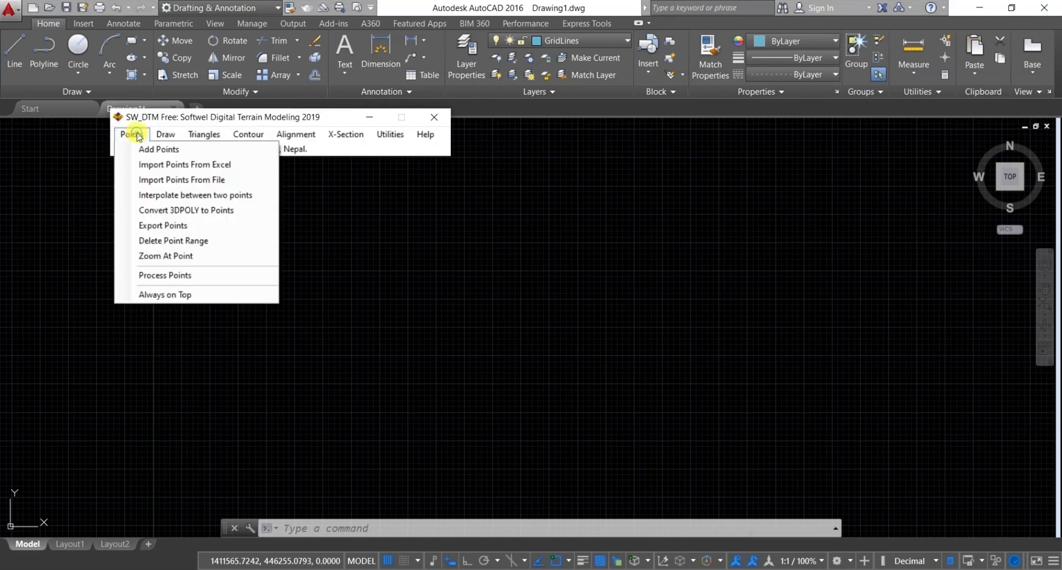
click(187, 165)
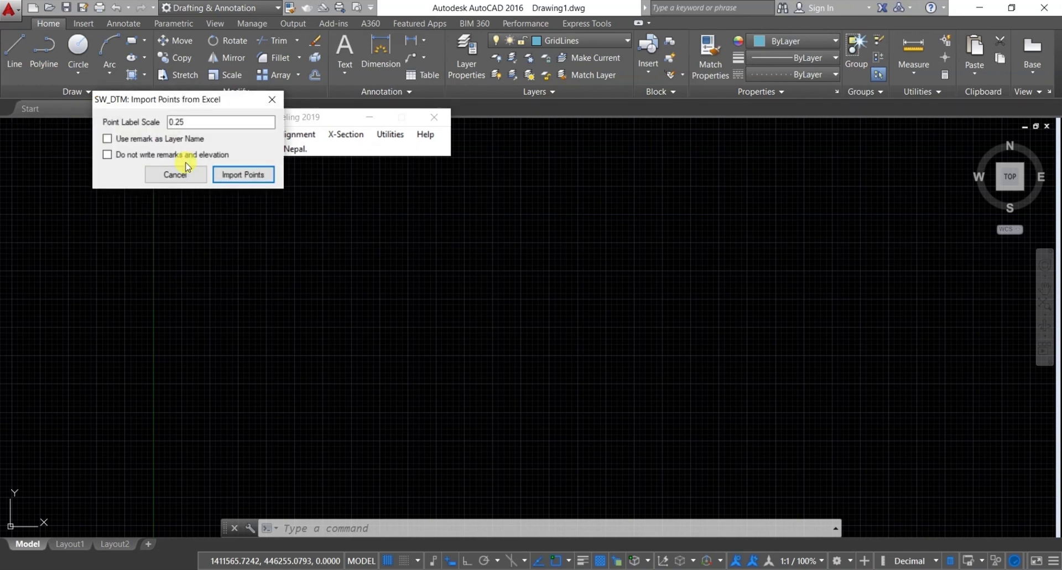
- Import the points at scale 0.25 and zoom in to check labels like 239 GL 1491.329
click(244, 174)
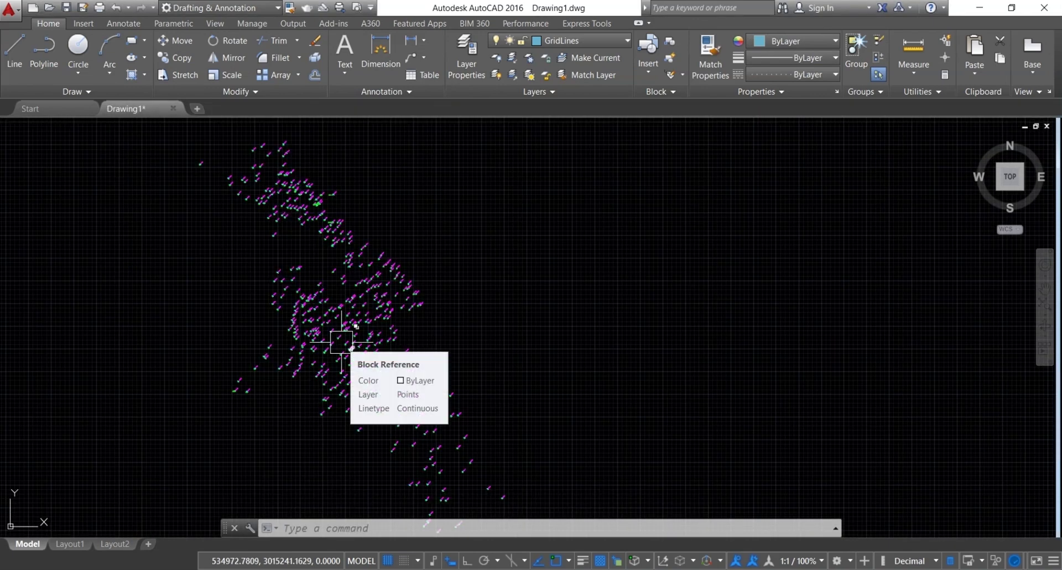
scroll(341, 341, up, 8)
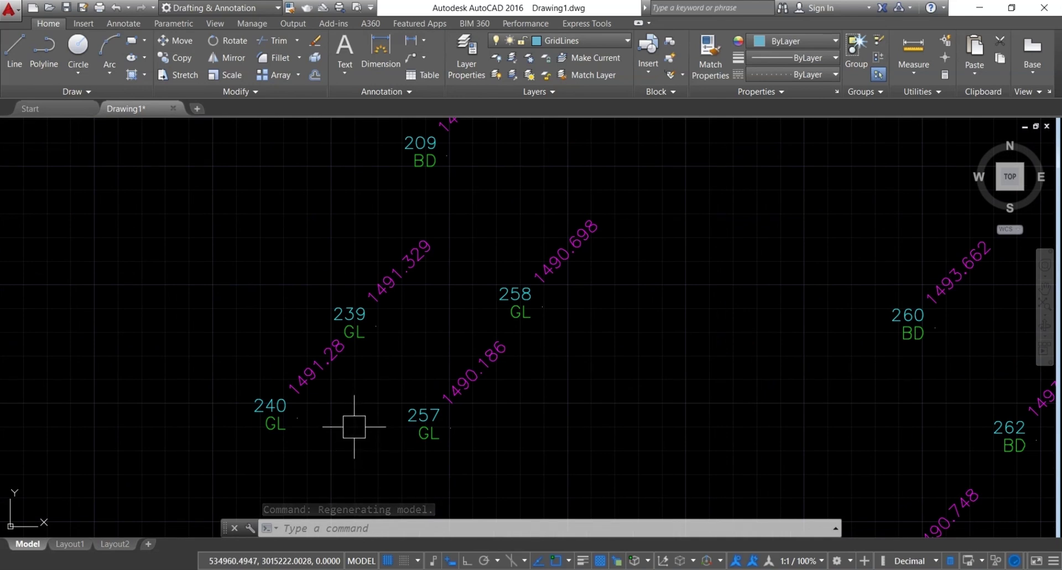
mouse_move(362, 335)
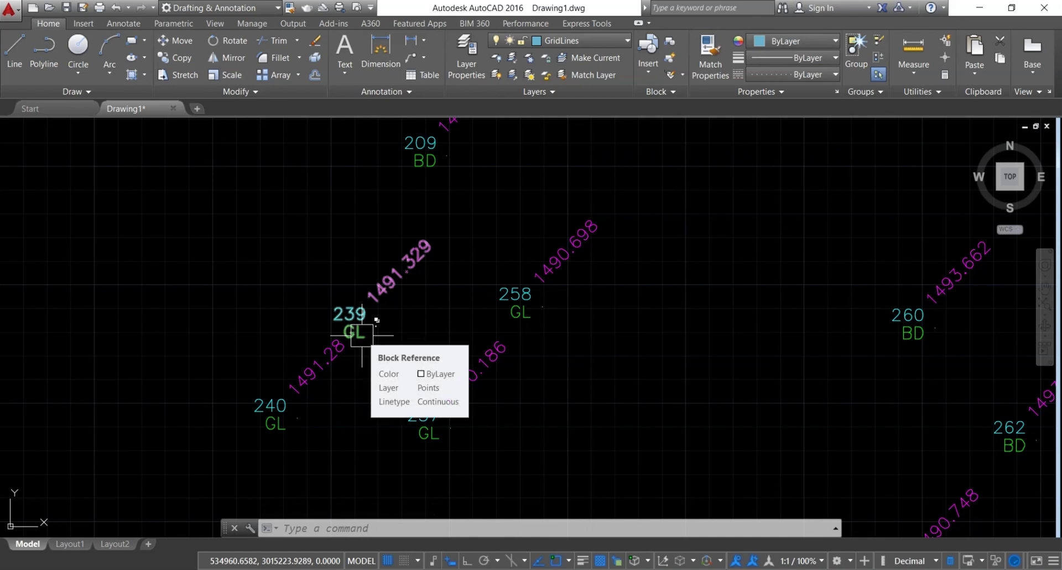
scroll(362, 334, down, 6)
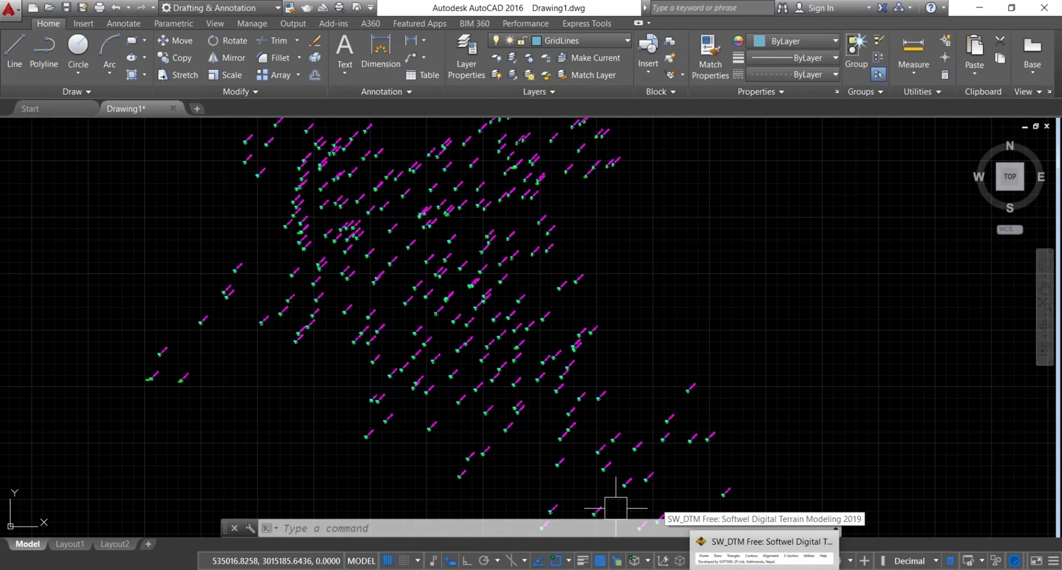
- Start SW_DTM's Add Boundary 3D polyline on the Boundary layer
click(736, 548)
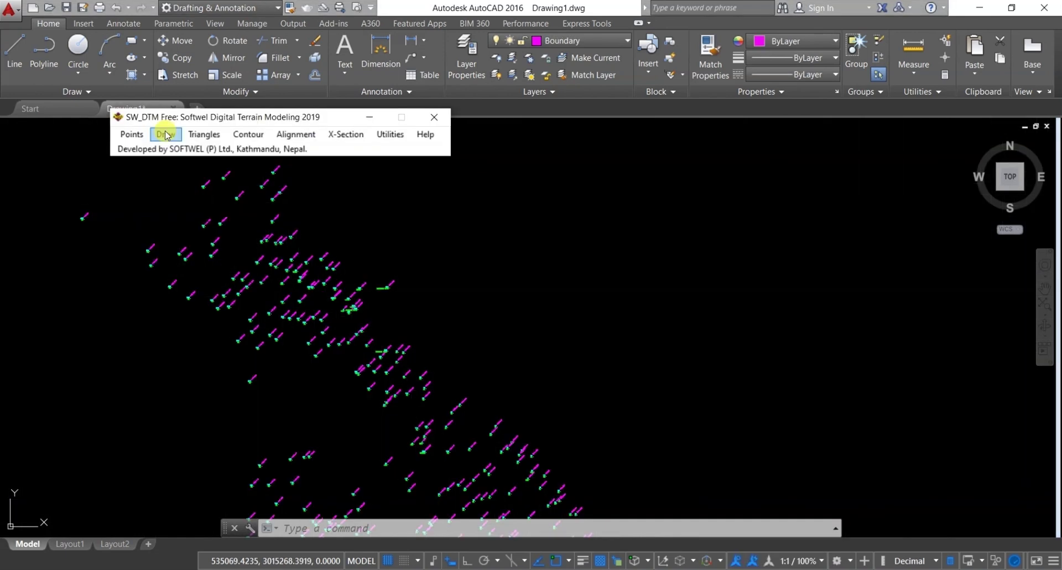
click(166, 135)
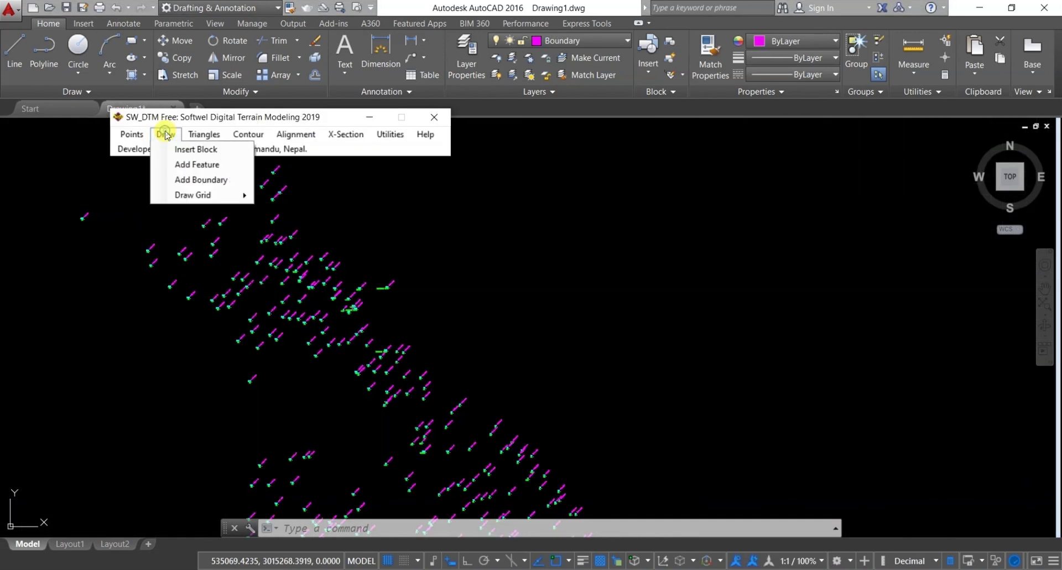
click(189, 178)
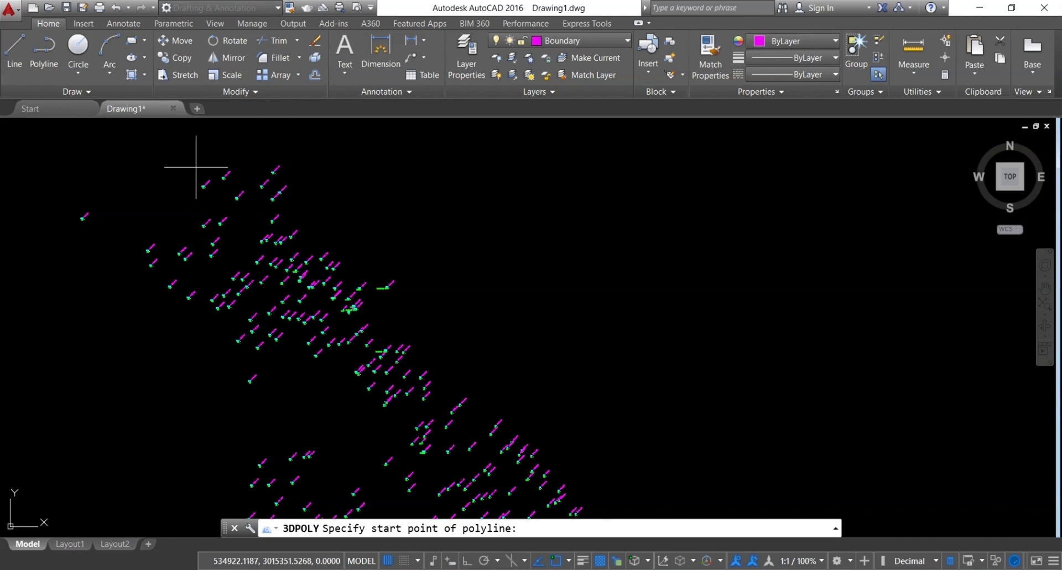
- Place the boundary's first corners from the upper left, across the top and down the right side
click(75, 198)
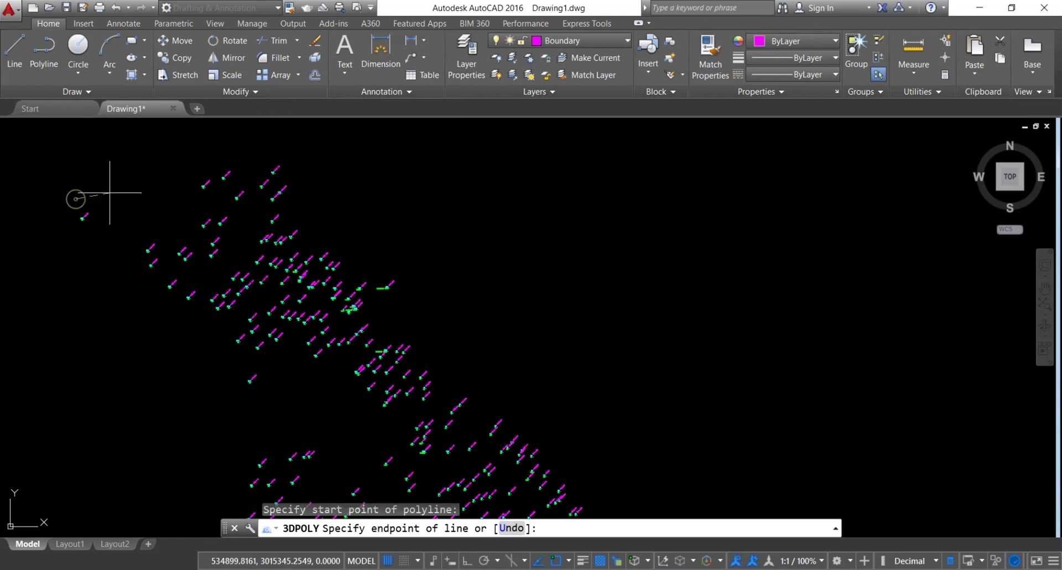
click(308, 151)
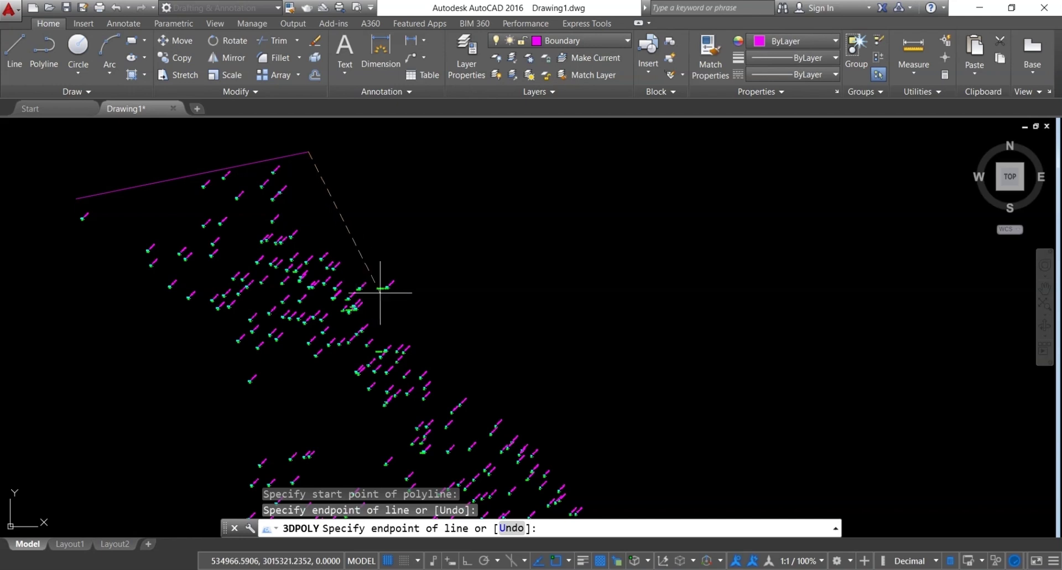
click(422, 315)
scroll(349, 293, down, 4)
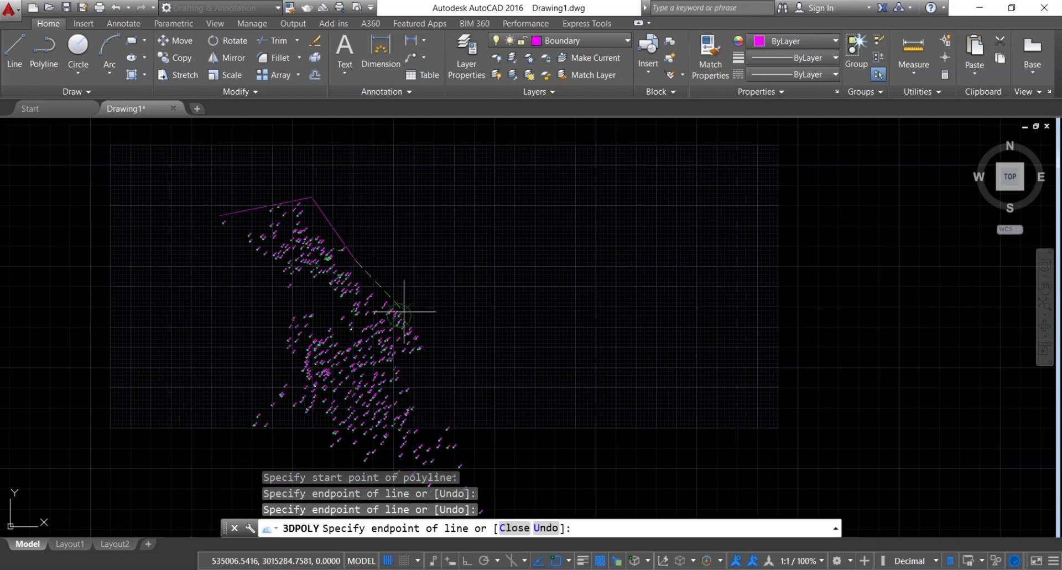
scroll(380, 278, up, 2)
click(378, 275)
click(463, 355)
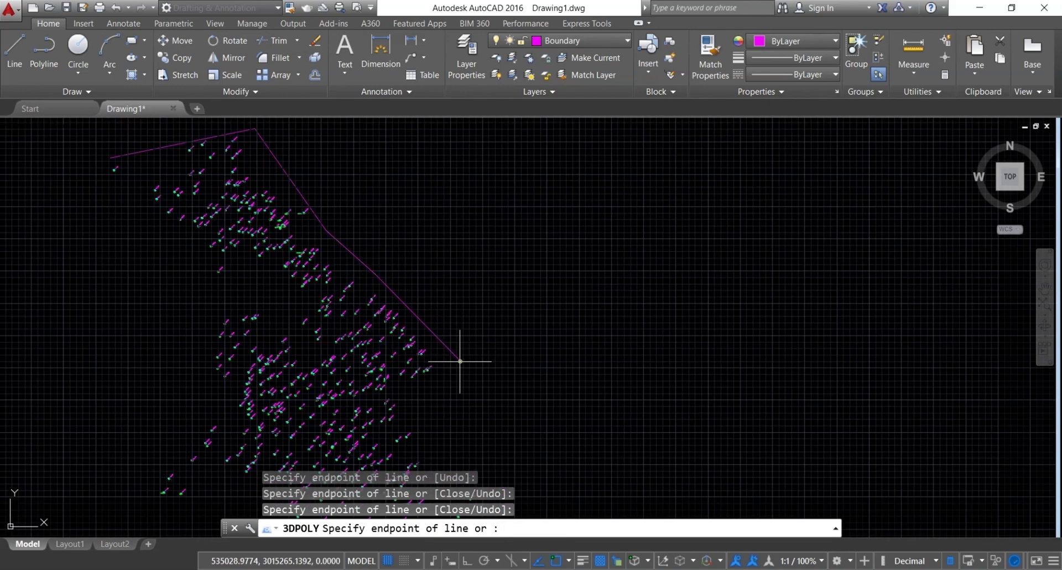
scroll(470, 276, down, 3)
scroll(479, 260, up, 3)
- Continue the boundary along the lower right edge to the bottom tip of the points
click(453, 246)
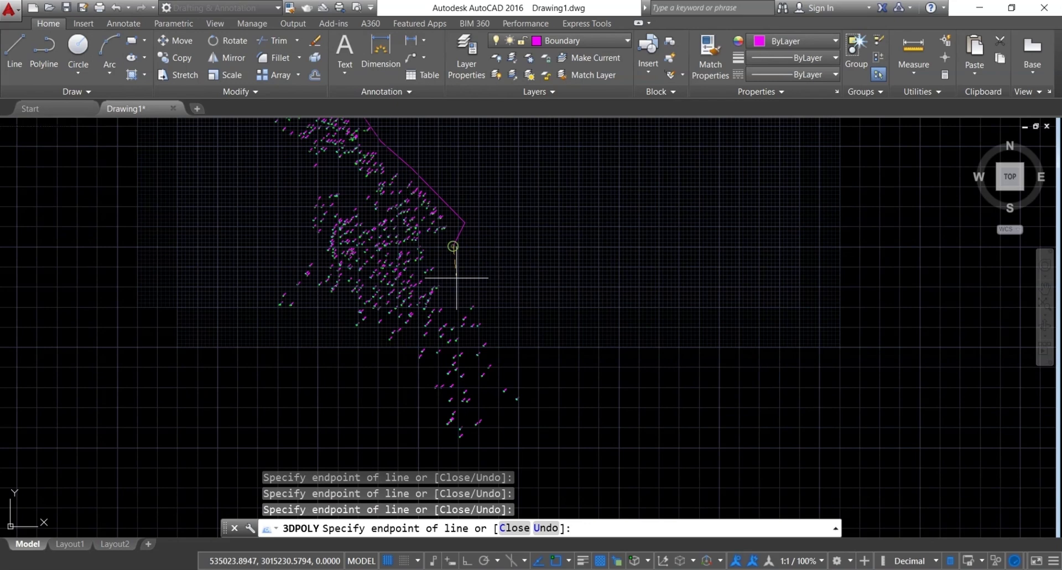
scroll(451, 241, up, 2)
click(452, 299)
scroll(487, 310, down, 1)
scroll(530, 349, down, 1)
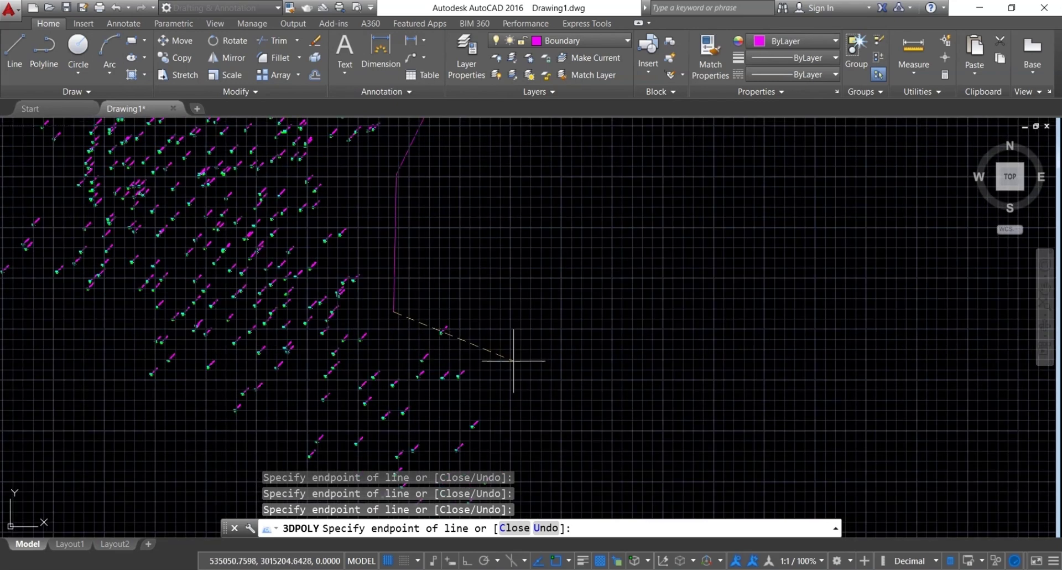
click(500, 360)
scroll(432, 255, down, 1)
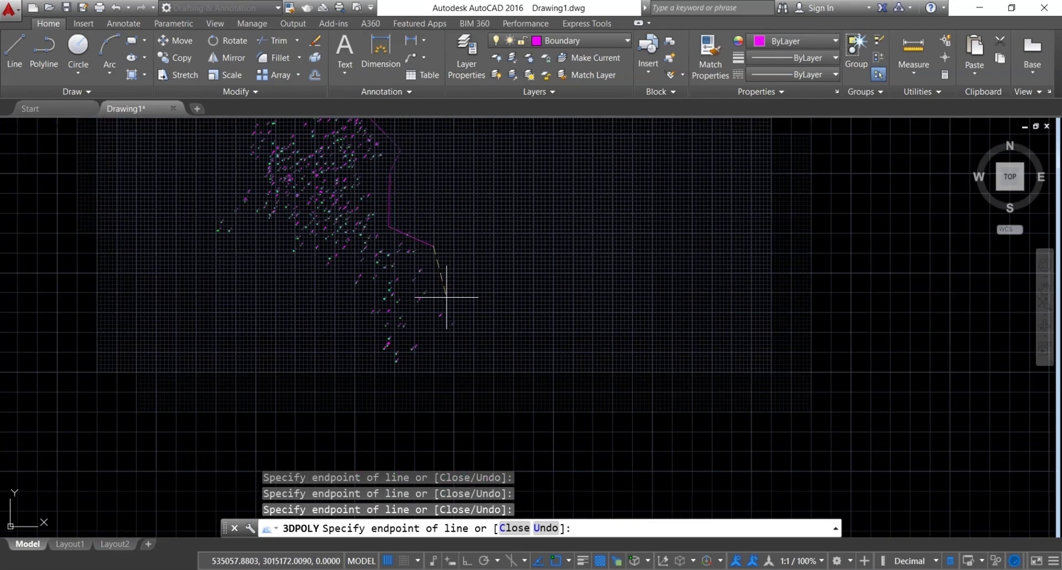
click(472, 335)
click(387, 385)
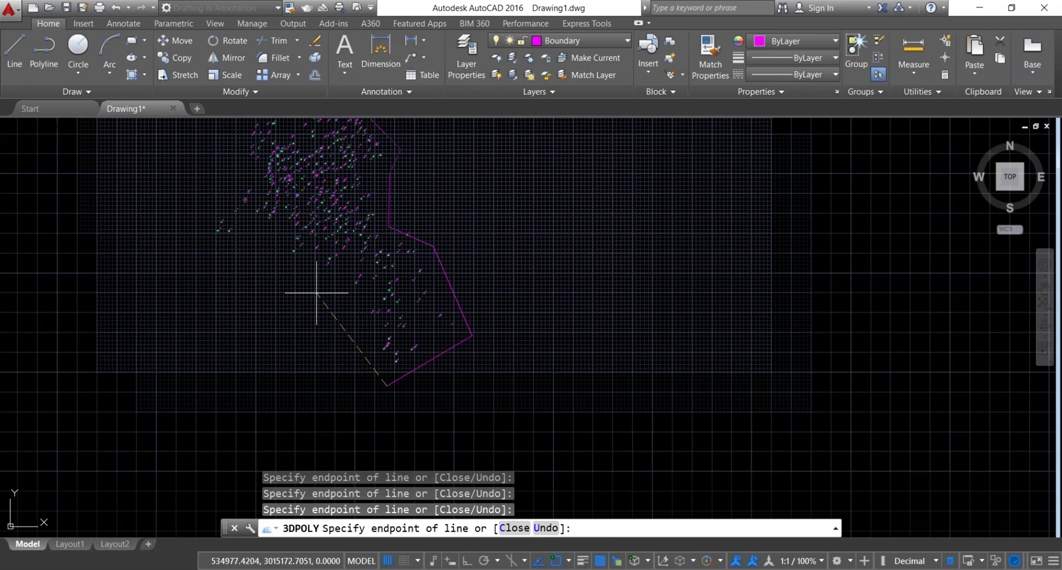
- Carry the boundary up the left side of the point cloud, panning to follow it
click(267, 239)
scroll(216, 249, up, 1)
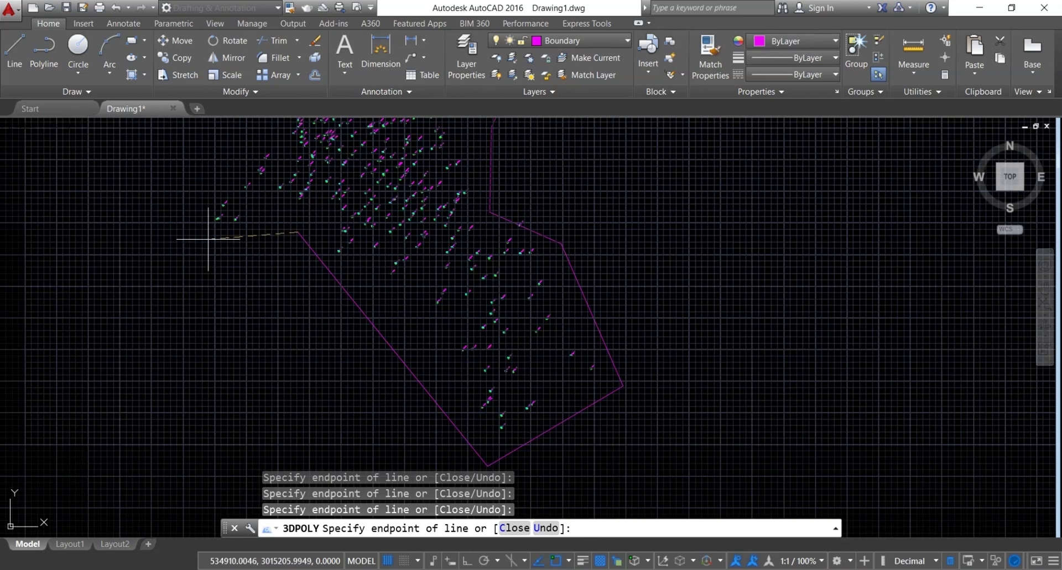
click(210, 239)
middle_drag(155, 166, 261, 297)
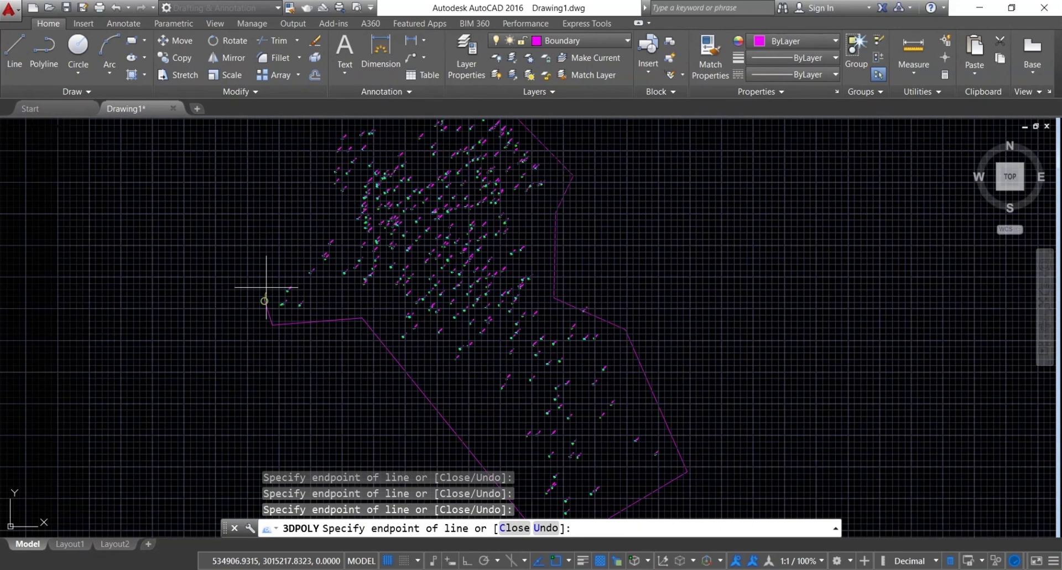
click(326, 214)
scroll(365, 354, down, 1)
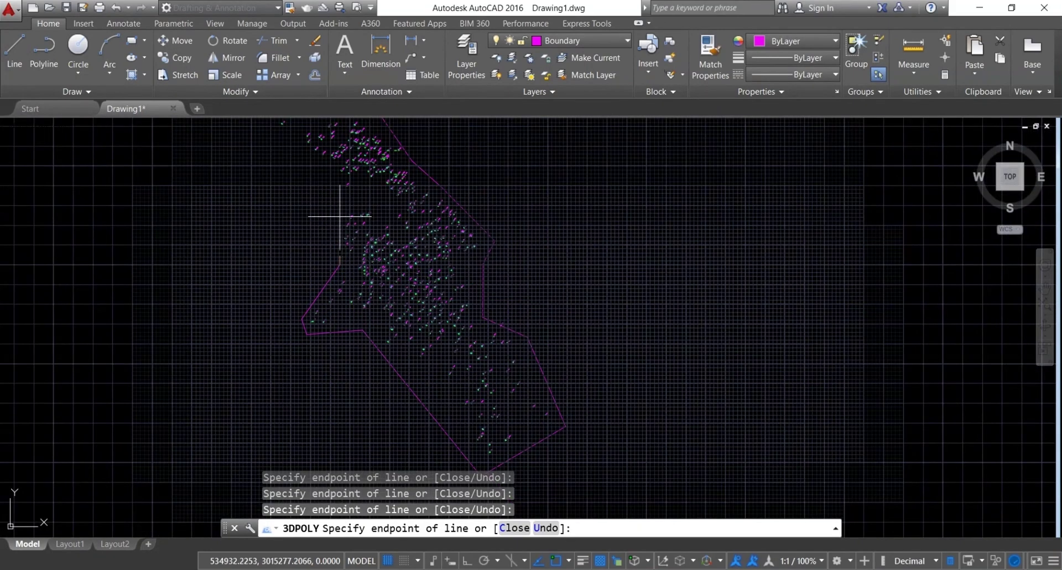
scroll(351, 218, down, 1)
middle_drag(351, 218, 351, 284)
scroll(352, 274, up, 4)
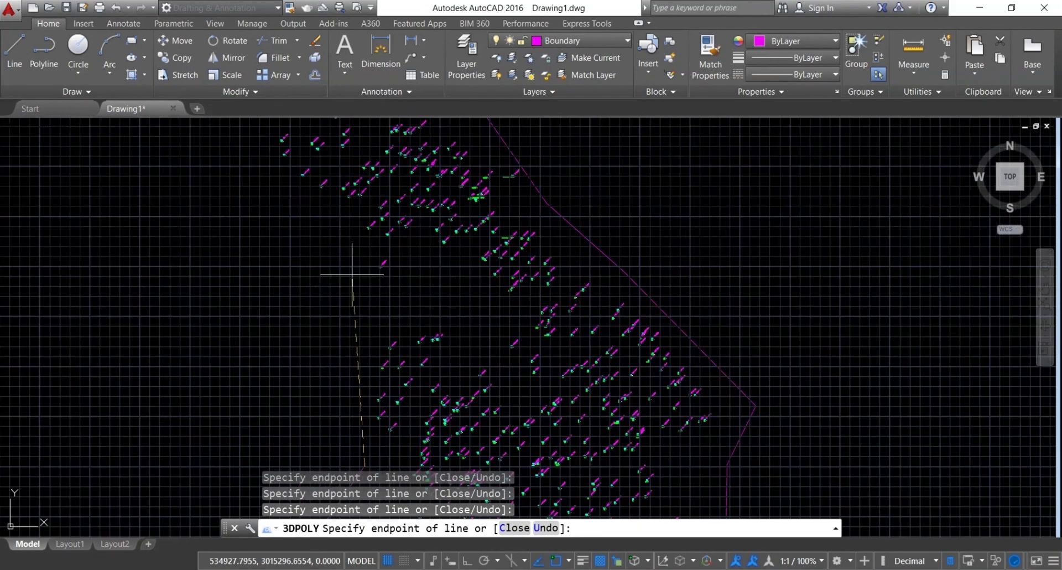
- Add the final upper-left corners near the starting point and try to close the outline
click(361, 247)
scroll(327, 230, down, 2)
scroll(312, 234, up, 3)
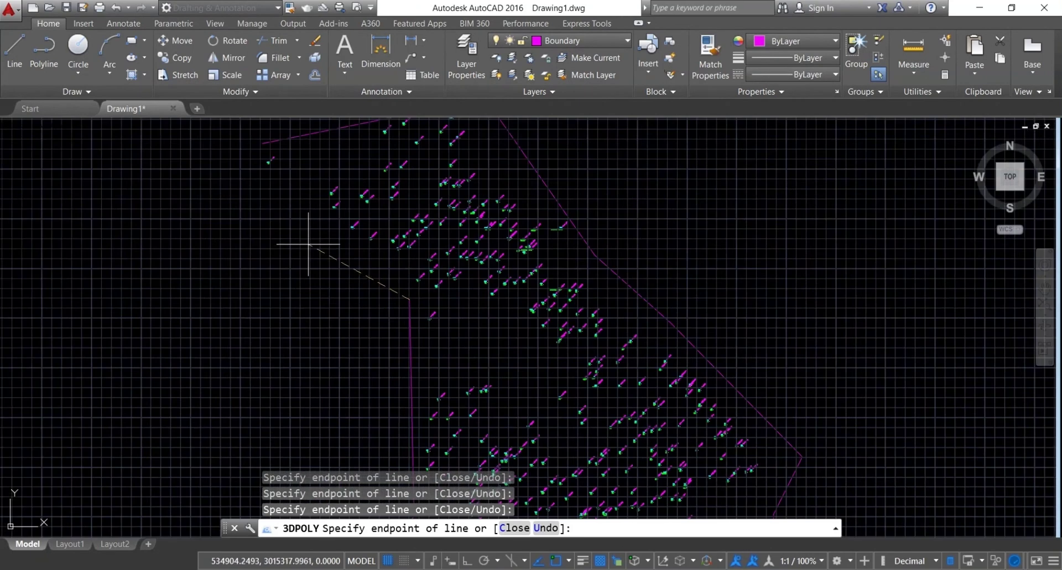
click(231, 179)
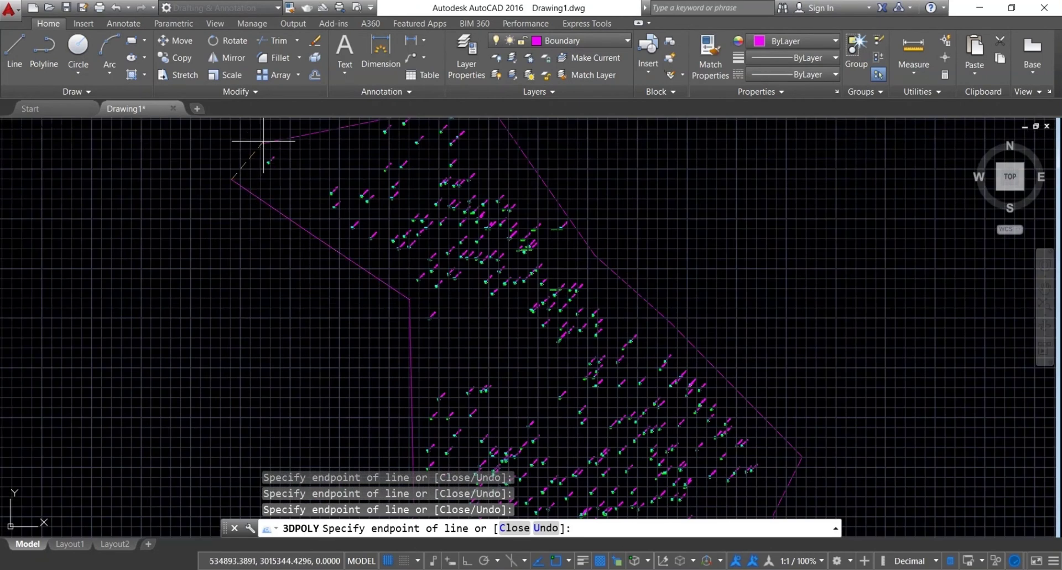
click(264, 139)
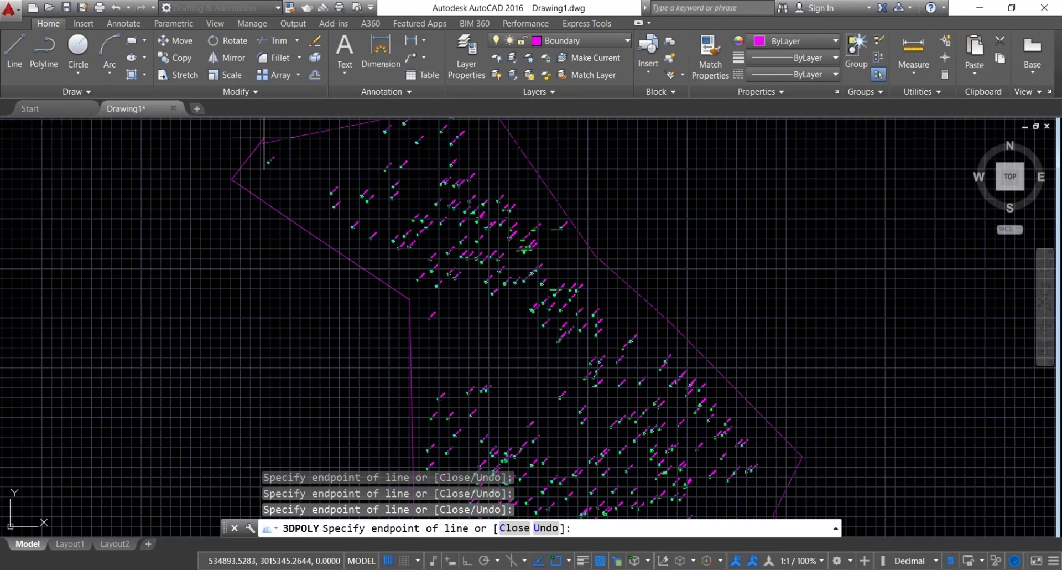
key(Return)
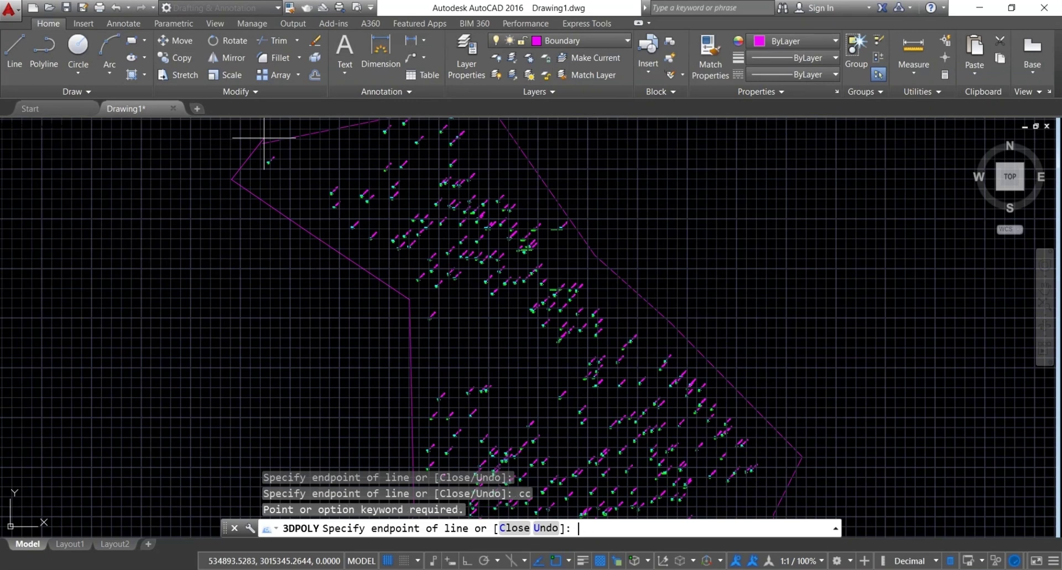
- Close the boundary and process all 877 survey points
key(Return)
key(F7)
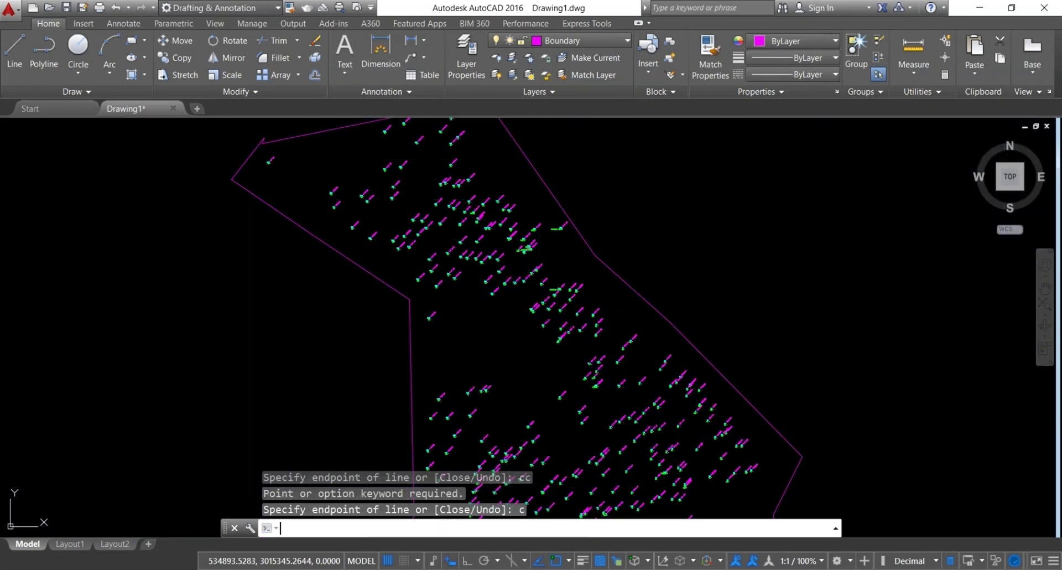
click(141, 138)
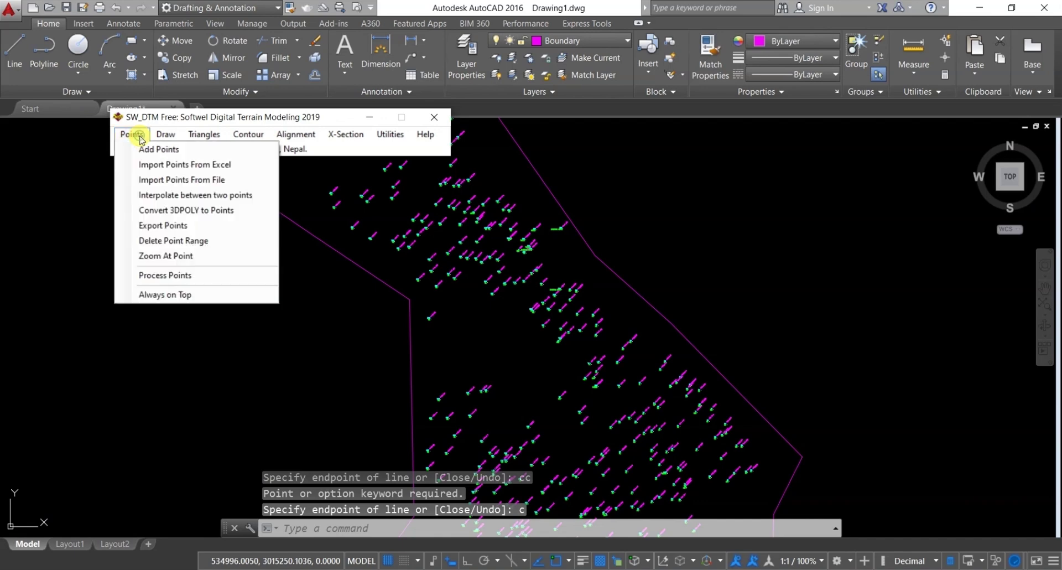
click(199, 281)
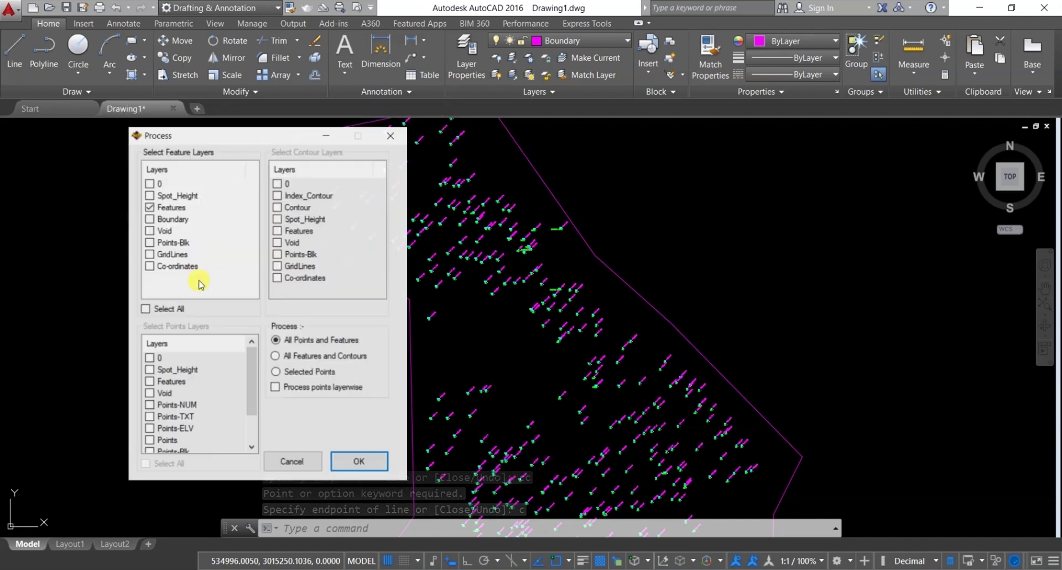
click(361, 462)
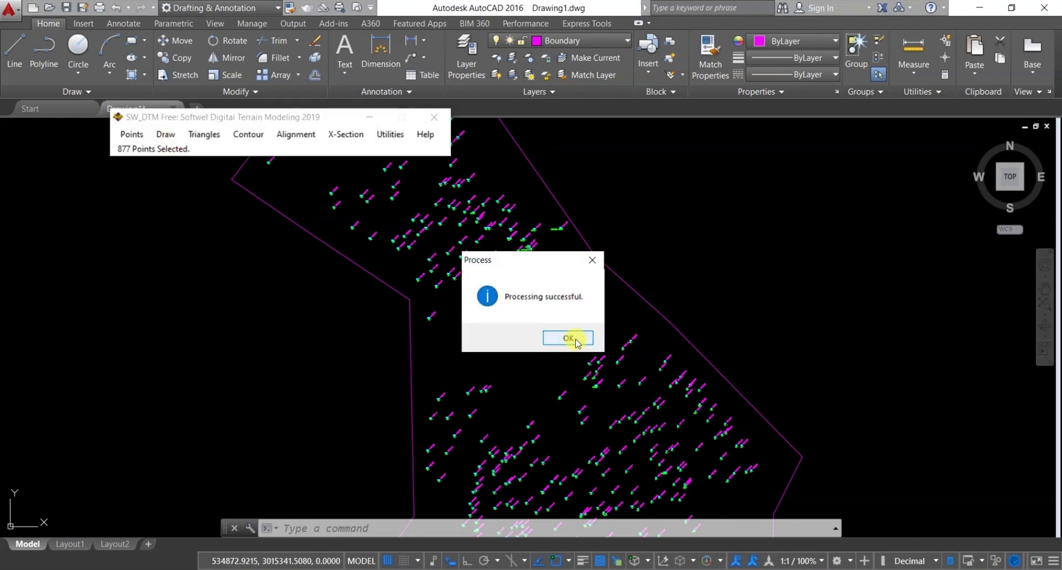
click(574, 339)
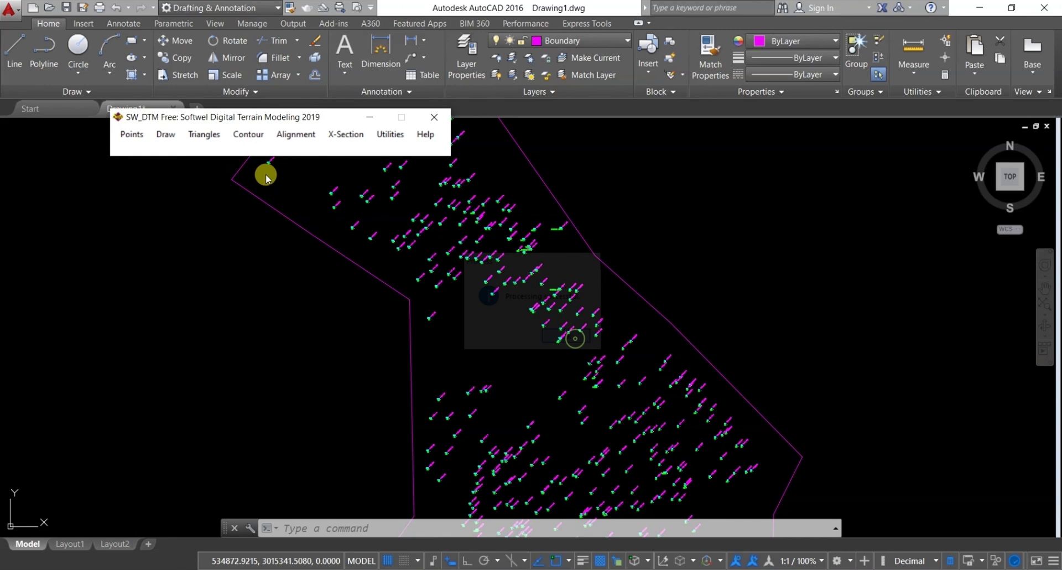
- Triangulate the processed points into a terrain model
click(191, 138)
click(228, 148)
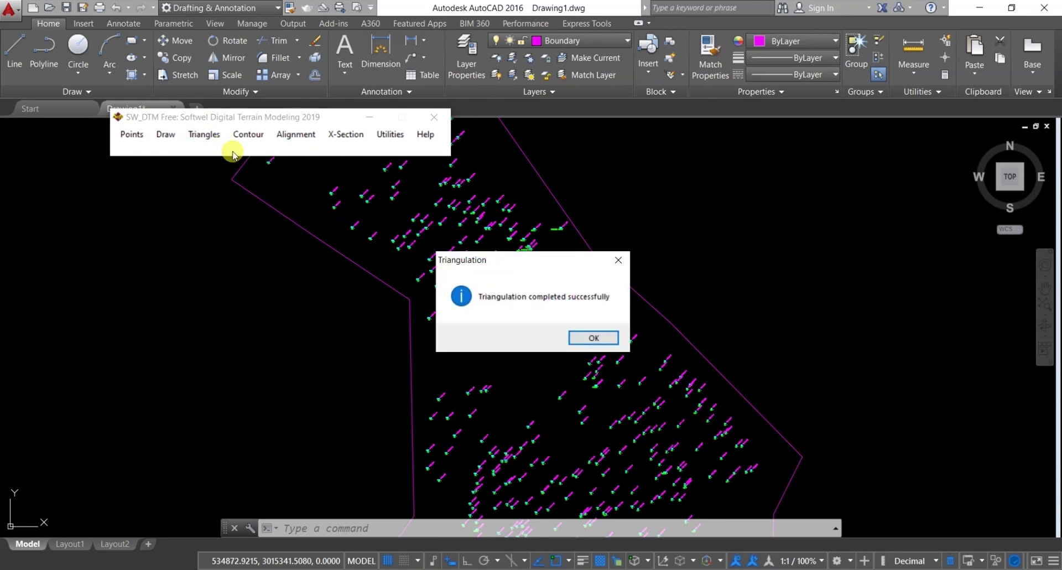
click(593, 339)
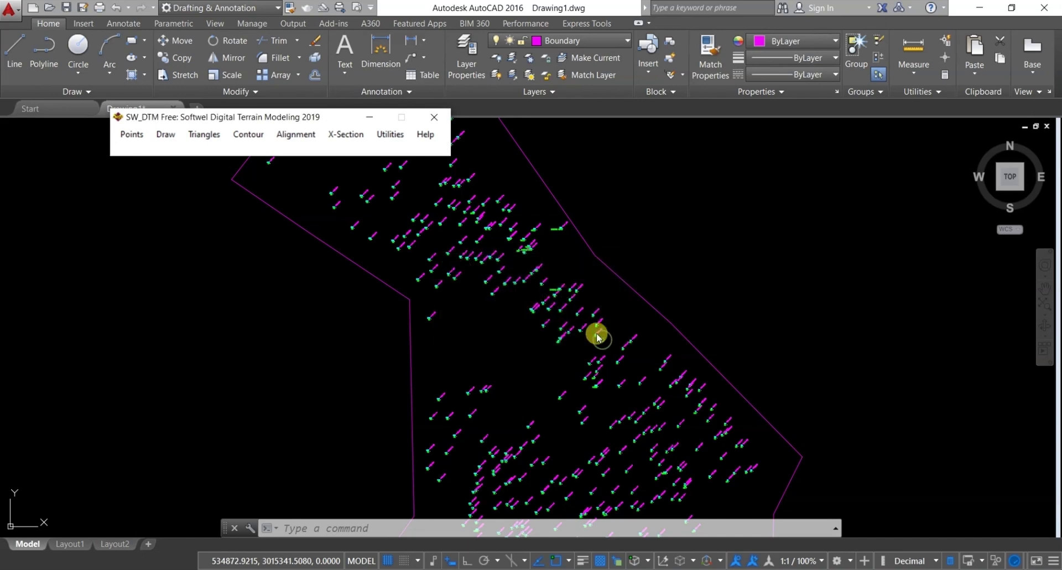
- Draw quick contours with interval 1.00, major every 5.00 and minimum distance 0.10
click(255, 137)
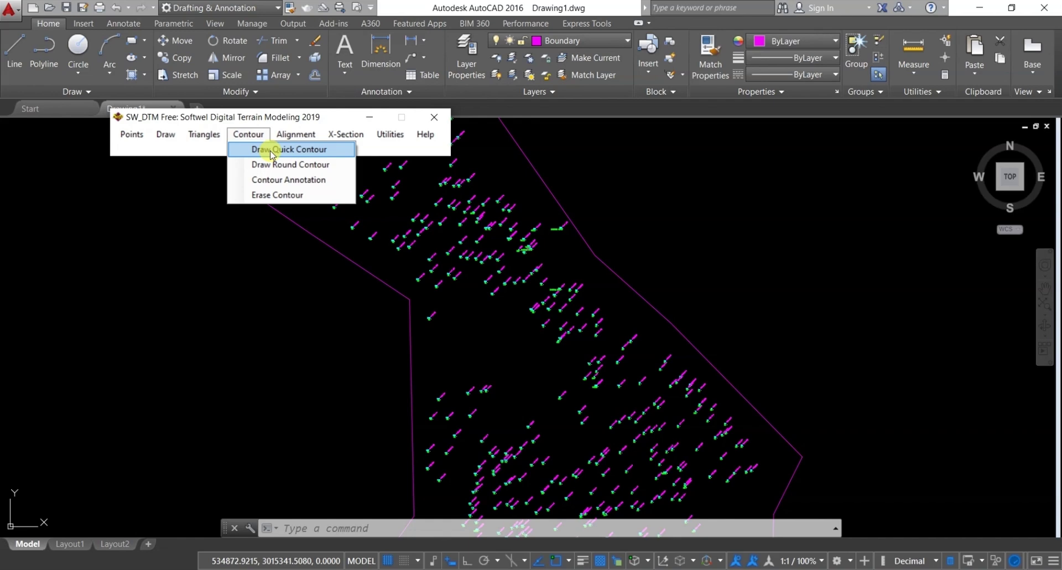
click(271, 151)
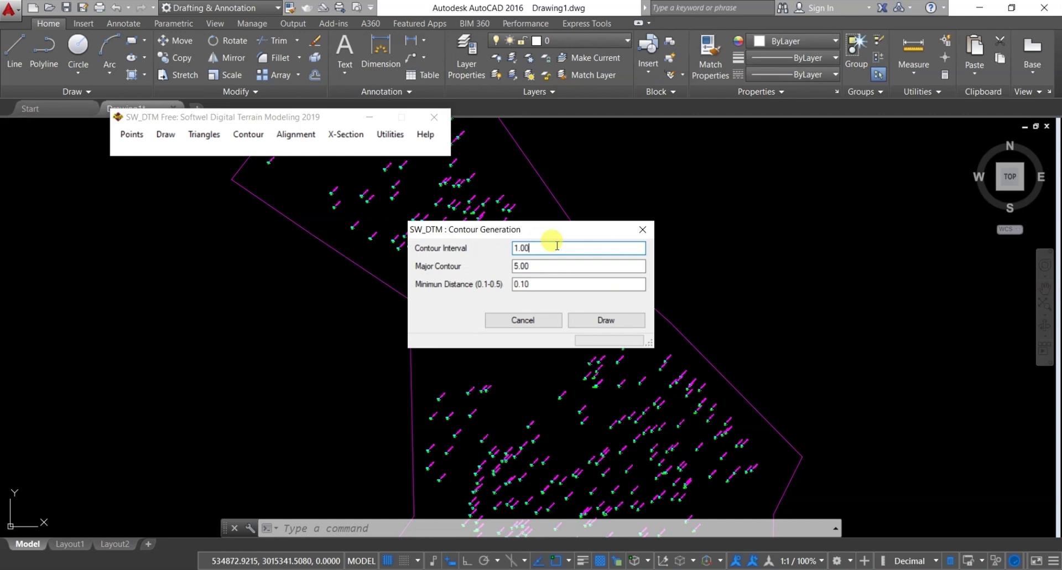
click(543, 283)
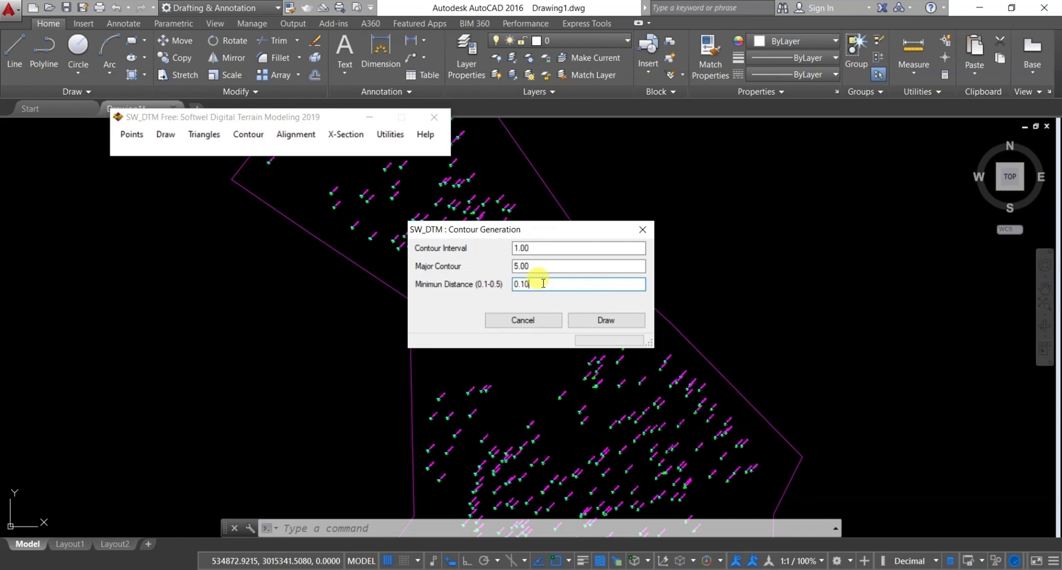
click(610, 320)
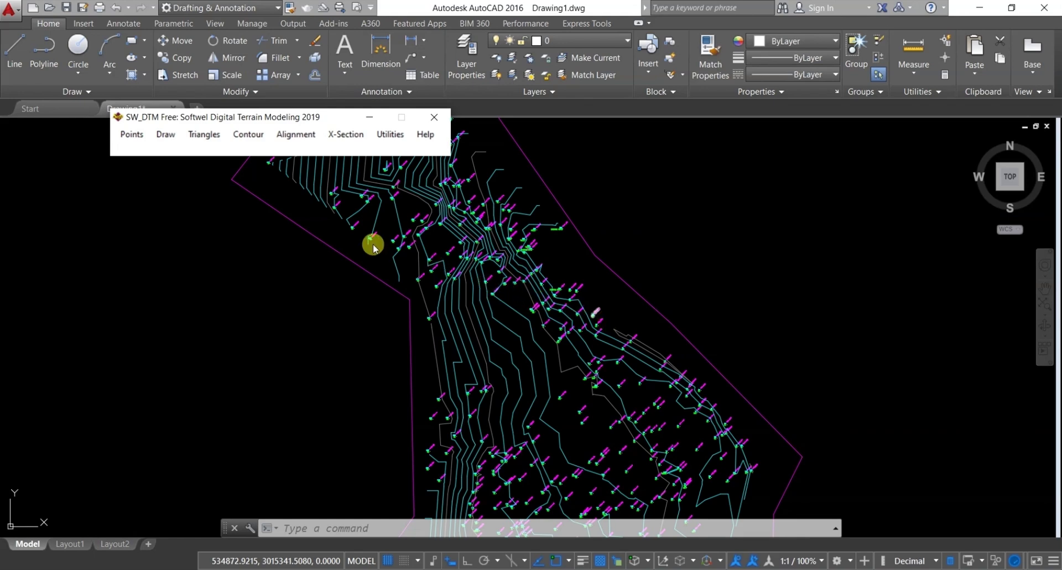
- Inspect the new contours and launch Contour Annotation, panning to the contoured area
scroll(456, 275, up, 5)
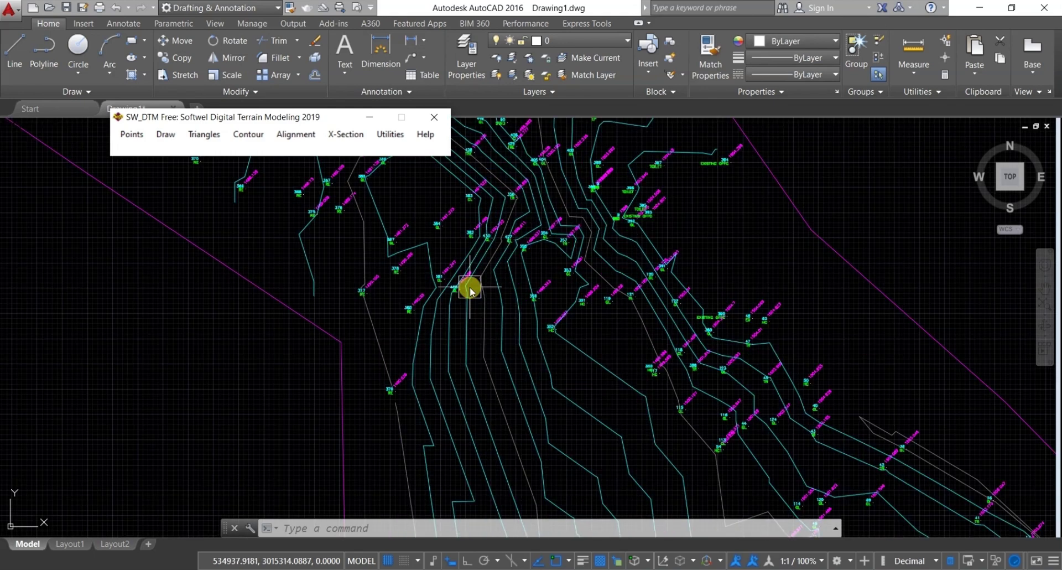
scroll(474, 329, down, 4)
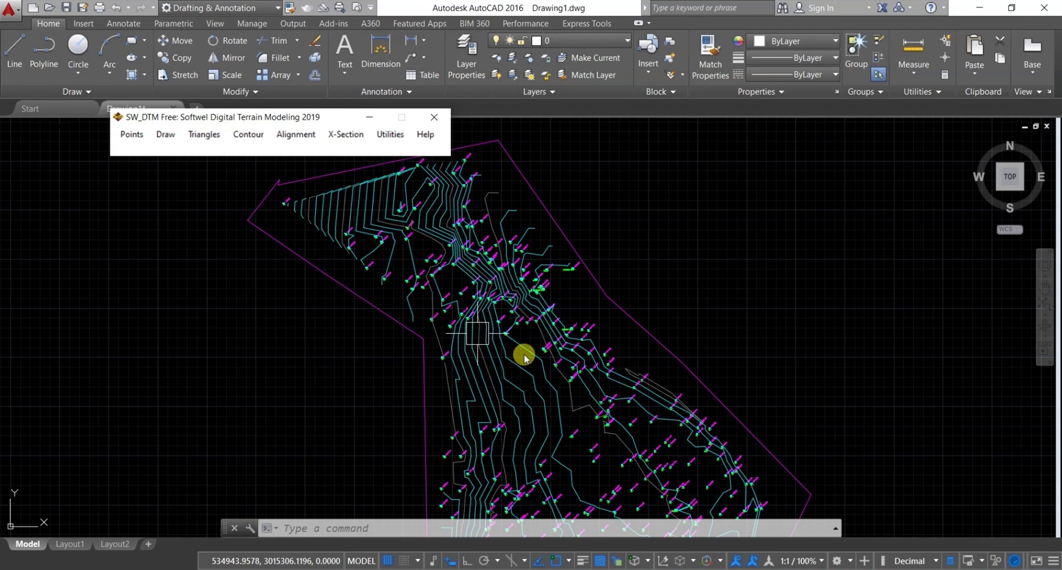
scroll(524, 362, up, 3)
scroll(457, 375, up, 2)
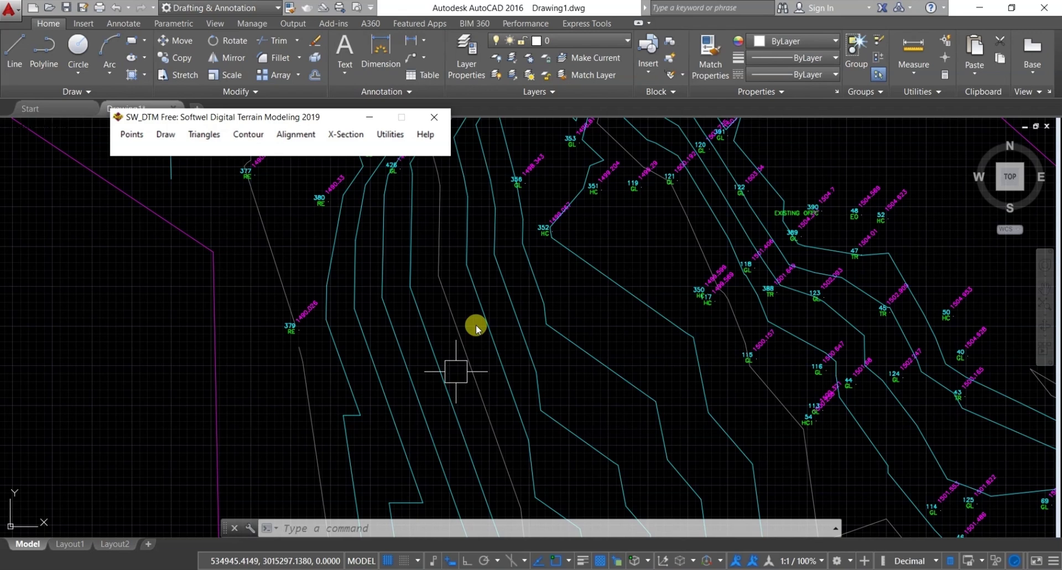
click(248, 134)
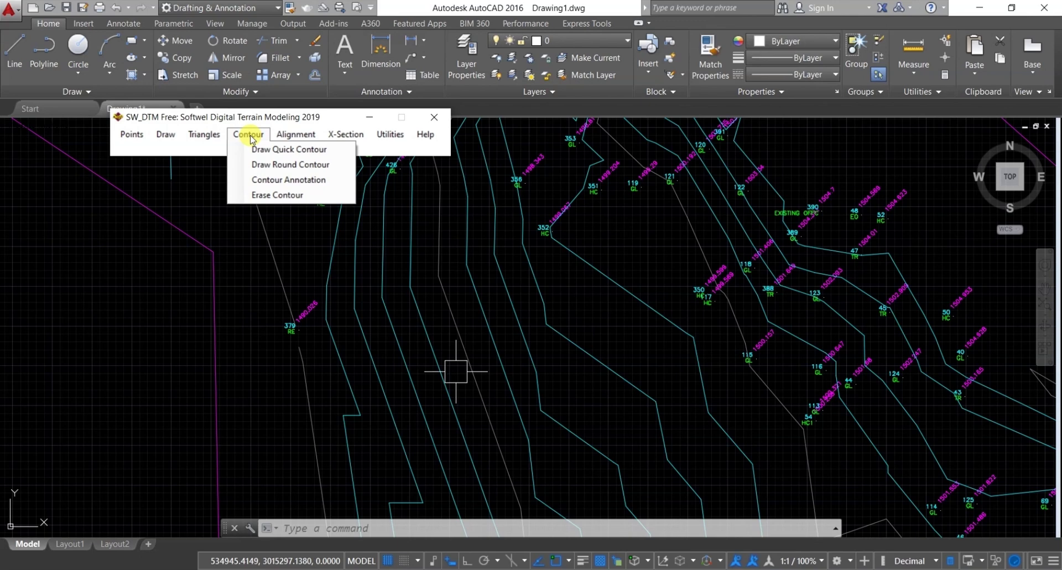
click(310, 180)
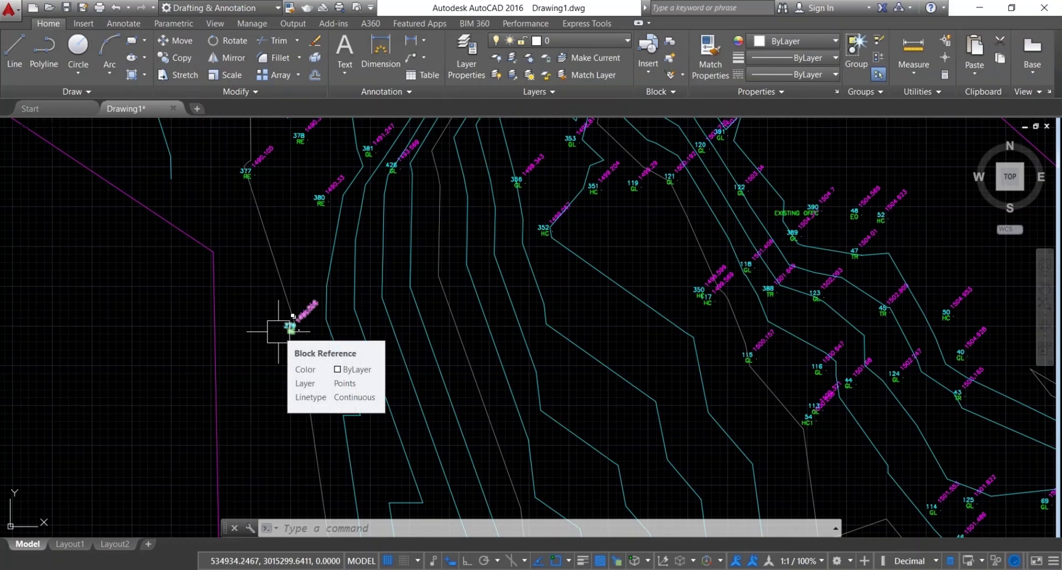
scroll(279, 331, down, 4)
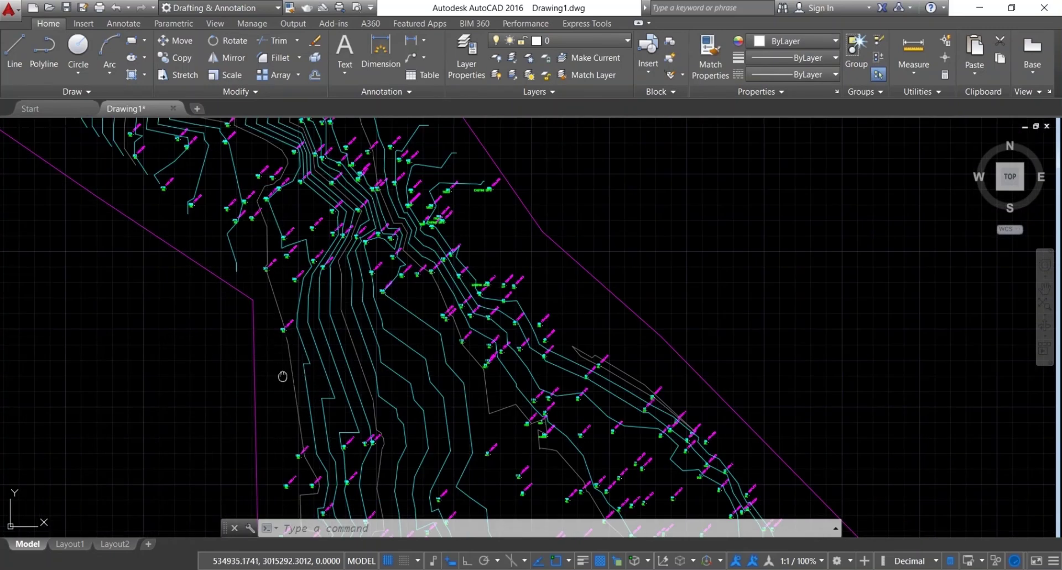
middle_drag(282, 373, 266, 321)
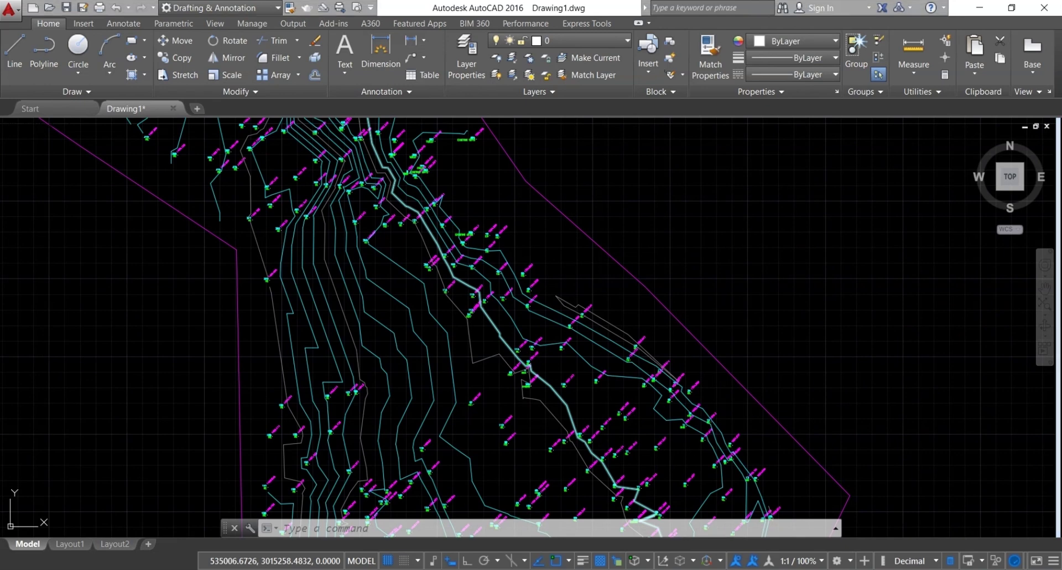
- Set Contour Annotation to Multiple all contours at text height 1.000 and begin adding labels
click(880, 542)
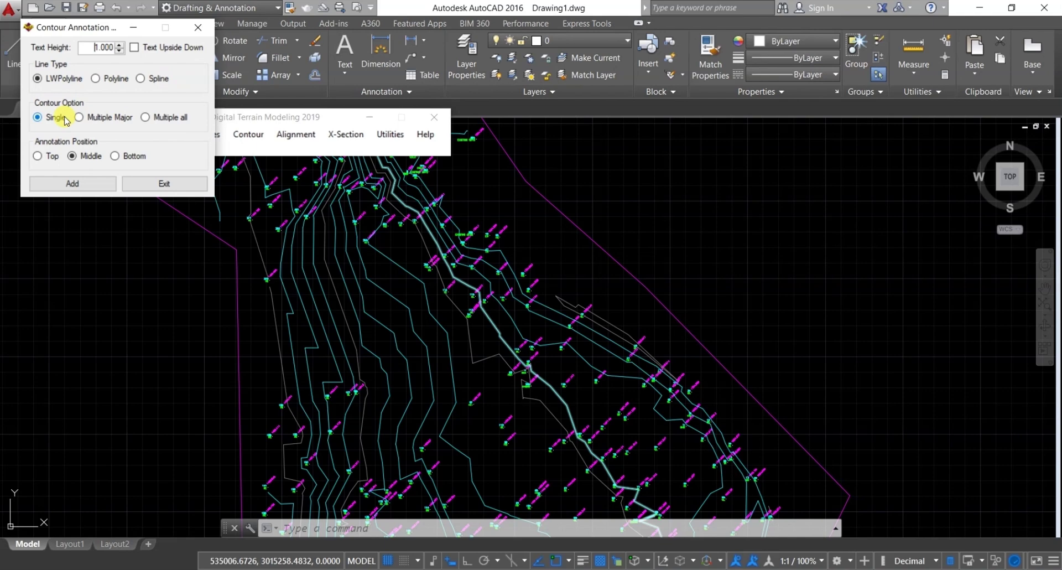
click(147, 119)
click(72, 183)
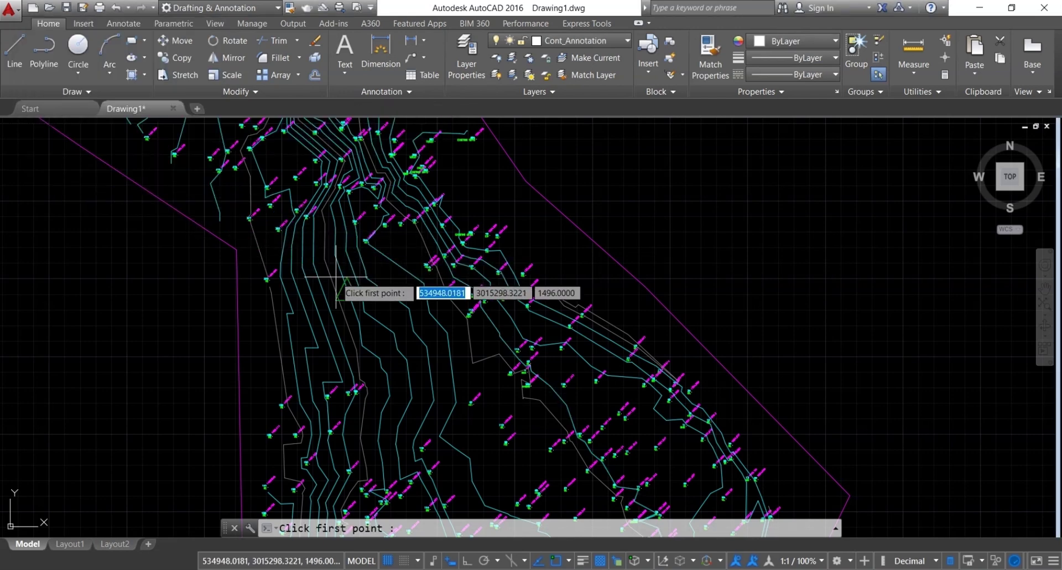
- Draw a labelling line across the contours to annotate elevations 1490–1504, then restore the Contour Annotation dialog
scroll(310, 326, up, 2)
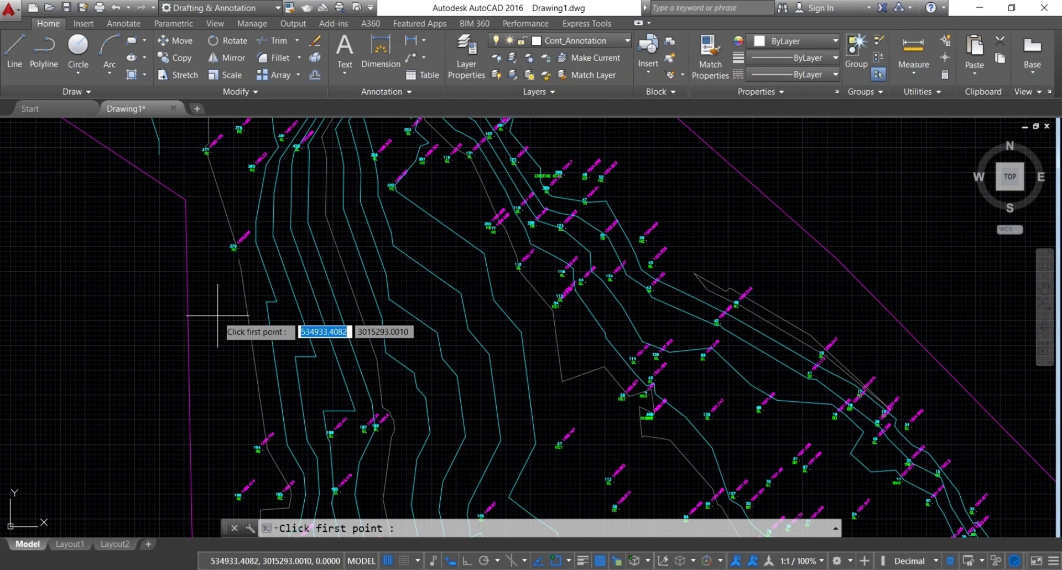
click(221, 338)
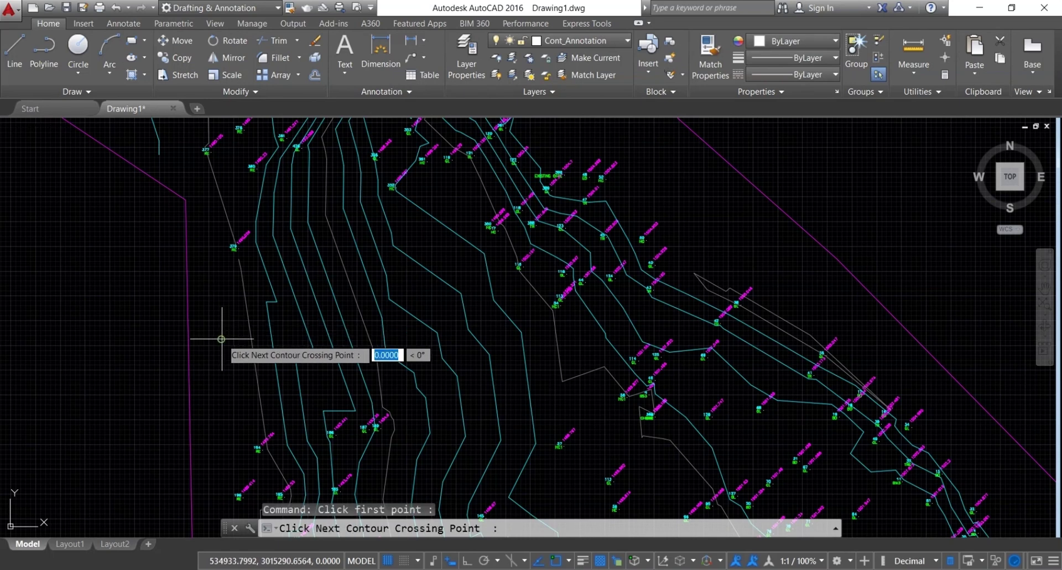
click(754, 256)
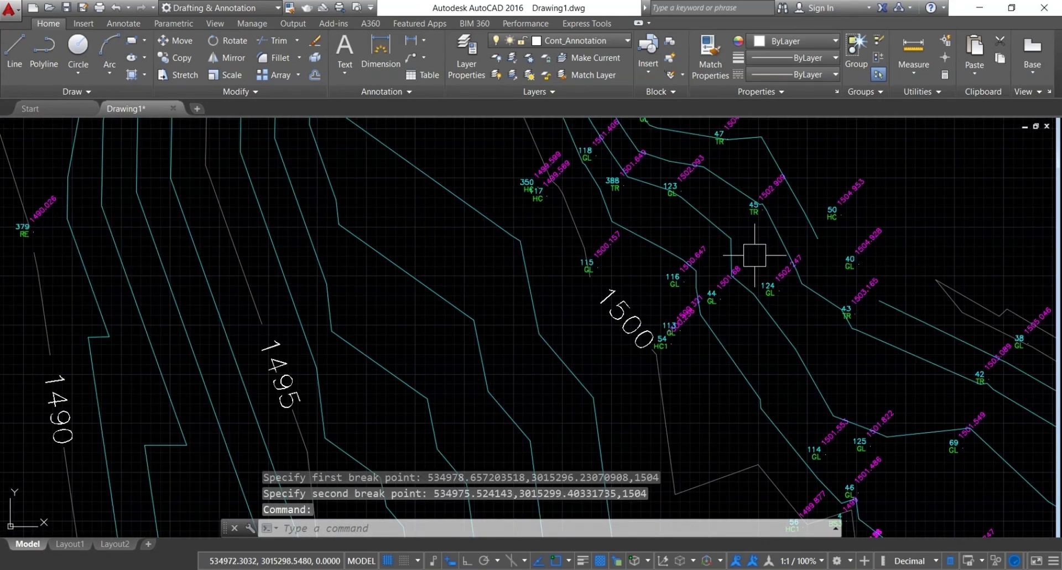
key(Escape)
key(Escape)
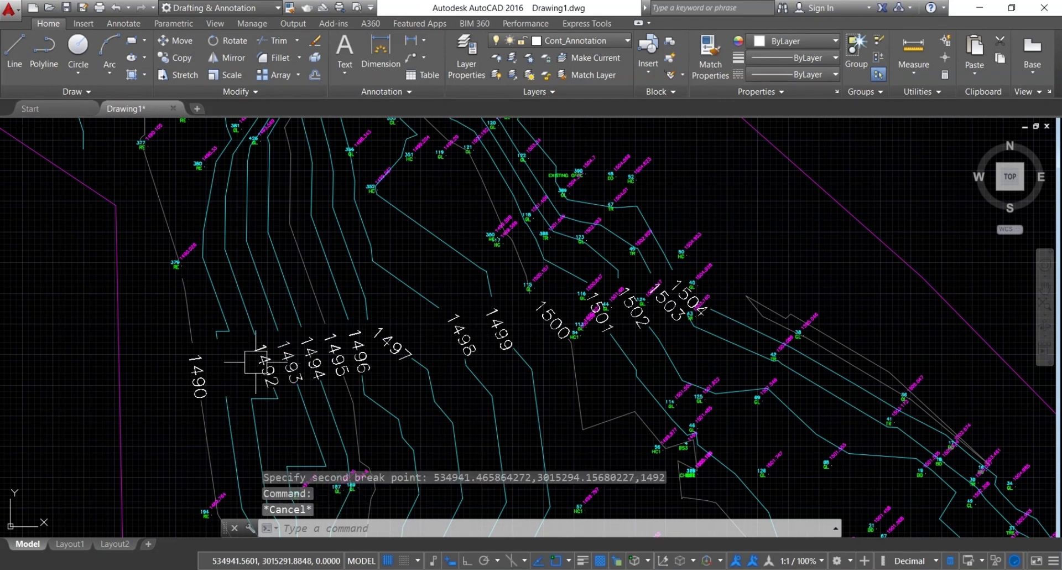
scroll(435, 354, down, 2)
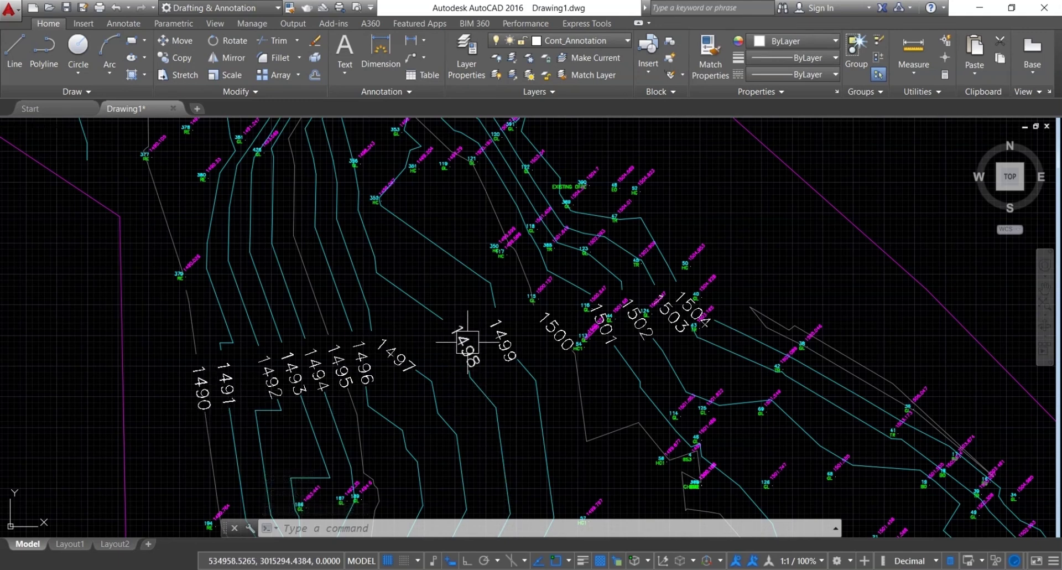
mouse_move(804, 569)
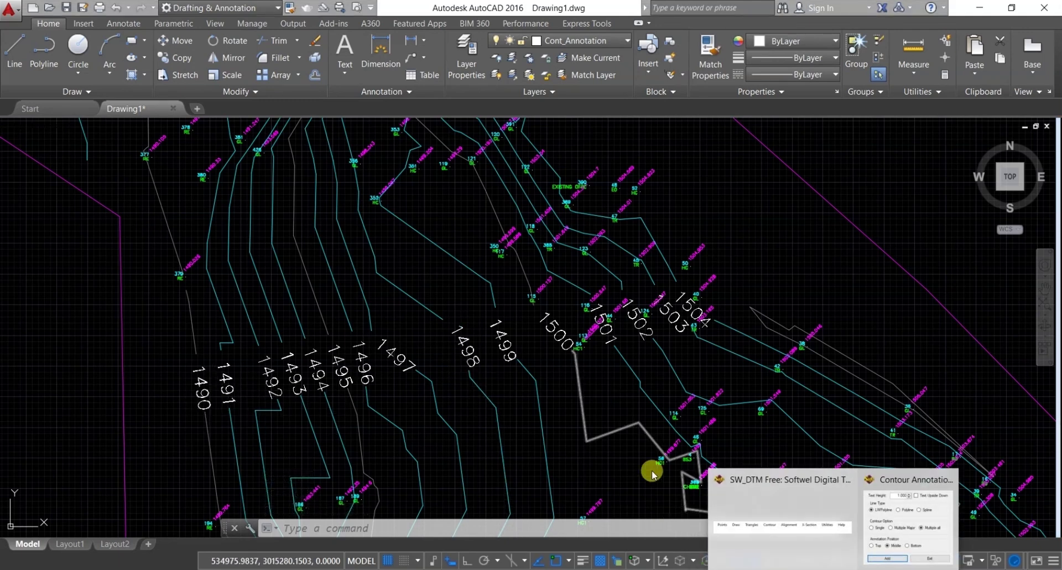
click(843, 527)
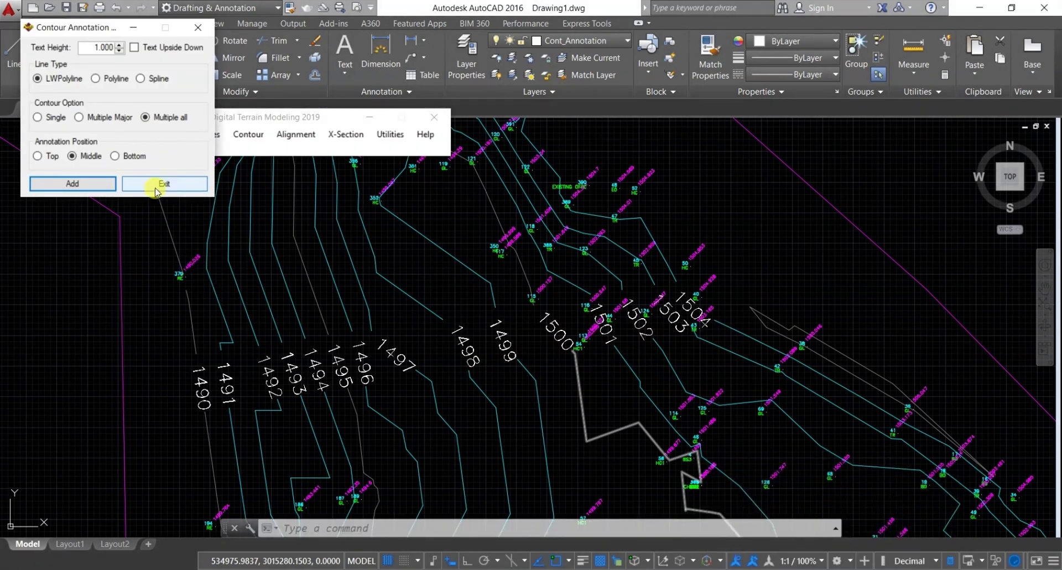